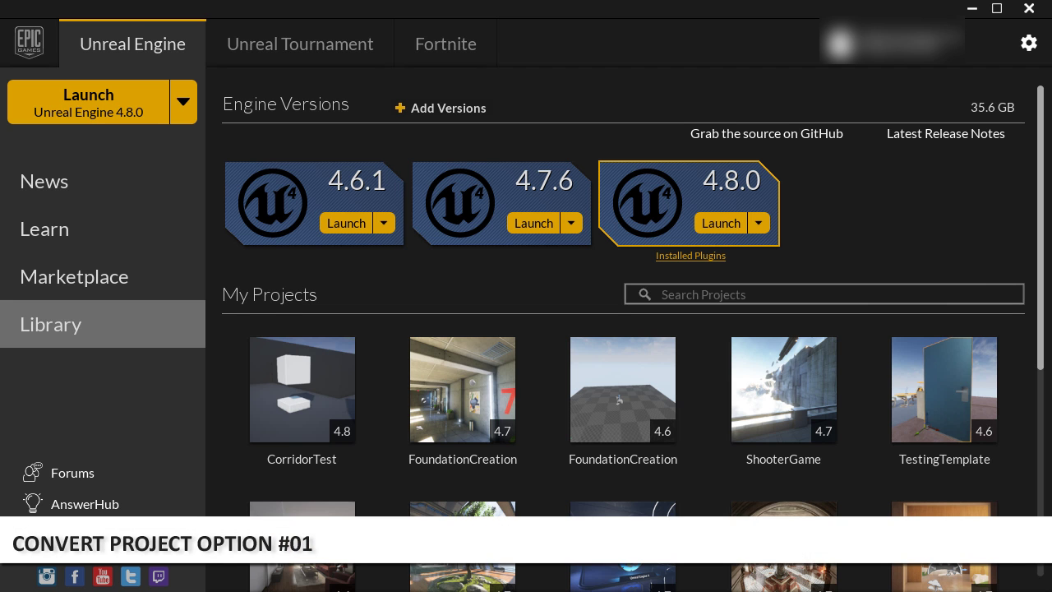
# Step: Scroll the Library down to show the WoLDTutorials (4.7) project and the Vault
pyautogui.scroll(-5, 879, 435)
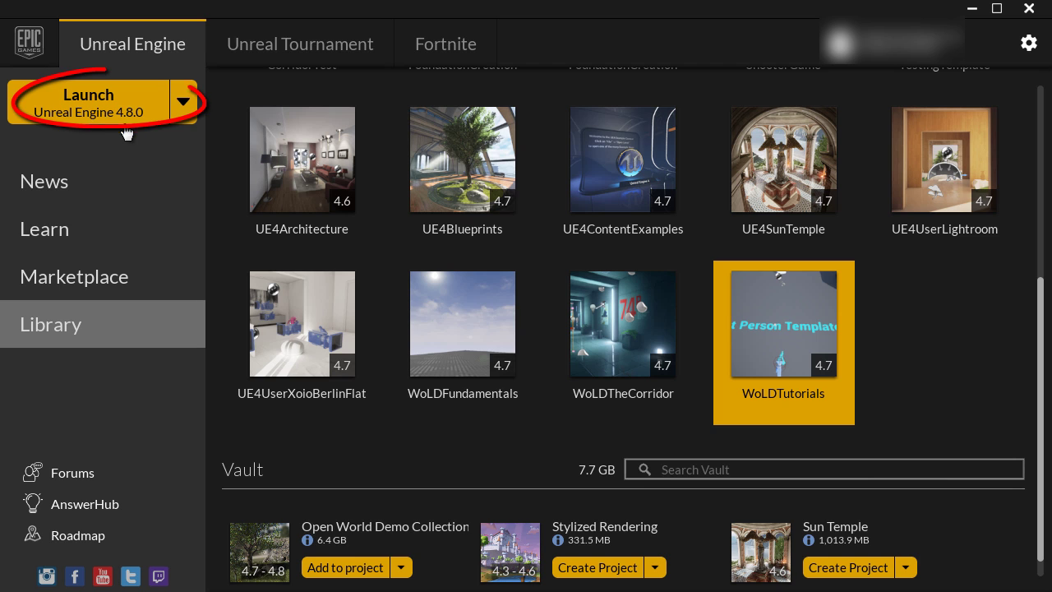
# Step: Launch Unreal Engine 4.8.0, try opening WoLDTutorials, then back out of the conversion warning
pyautogui.click(180, 111)
pyautogui.click(88, 108)
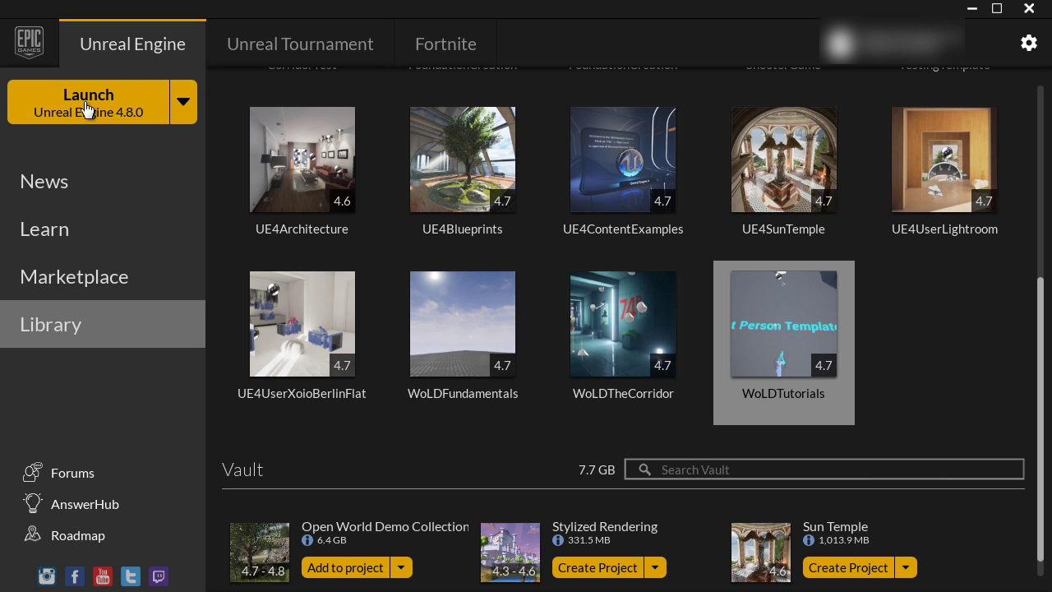
pyautogui.click(88, 108)
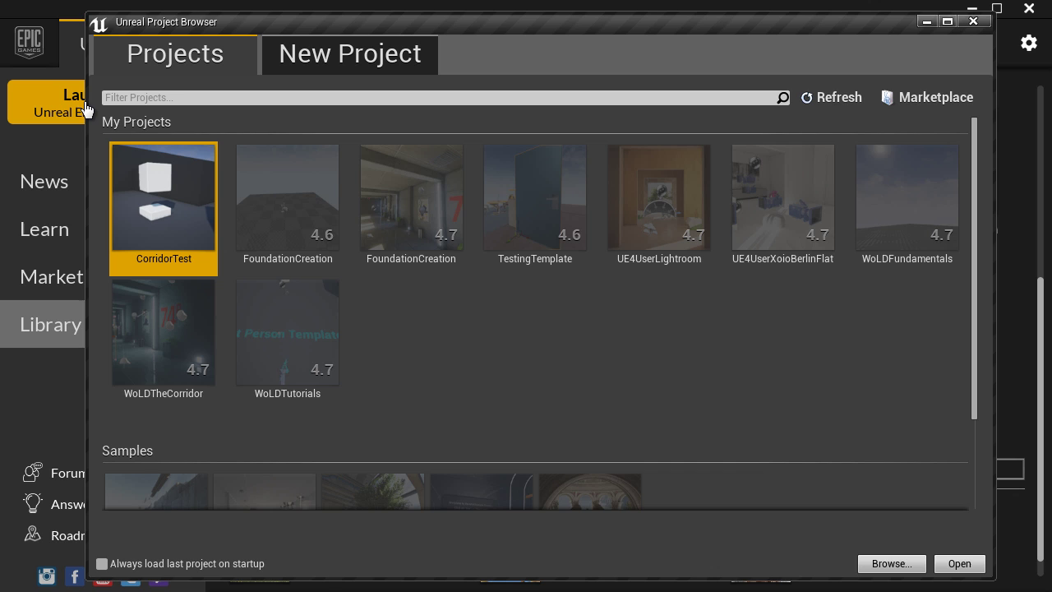
pyautogui.click(271, 324)
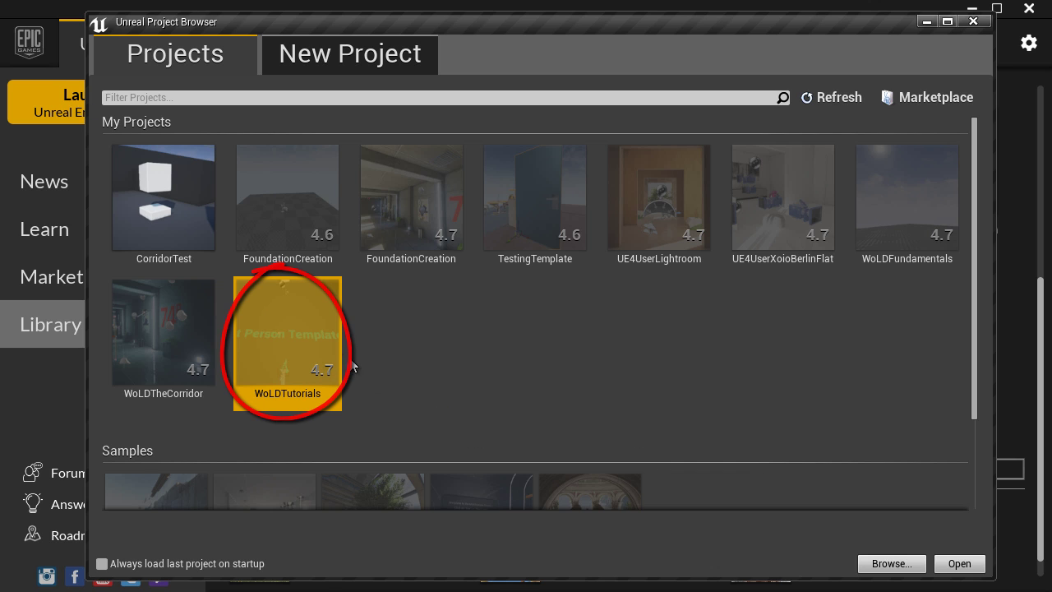
pyautogui.doubleClick(288, 351)
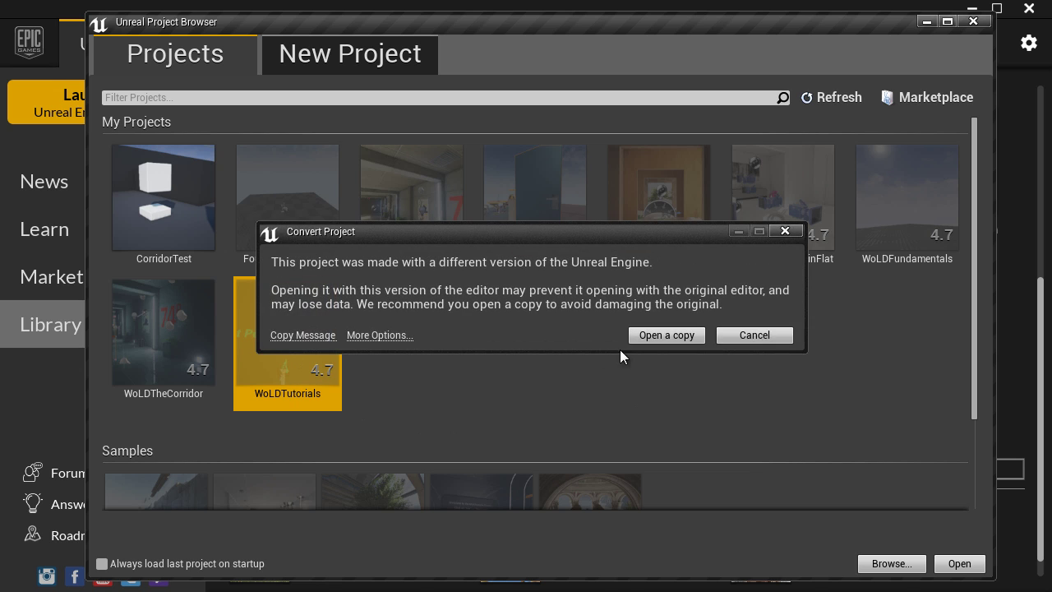
pyautogui.click(748, 335)
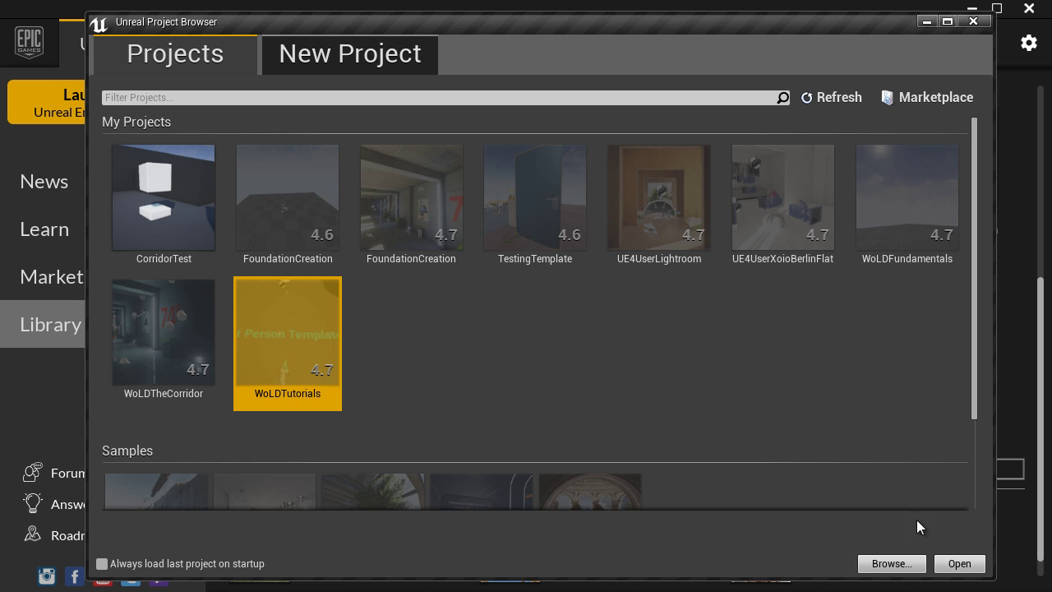
# Step: Reopen WoLDTutorials and choose 'Open a copy' under More Options to convert a copy
pyautogui.click(960, 564)
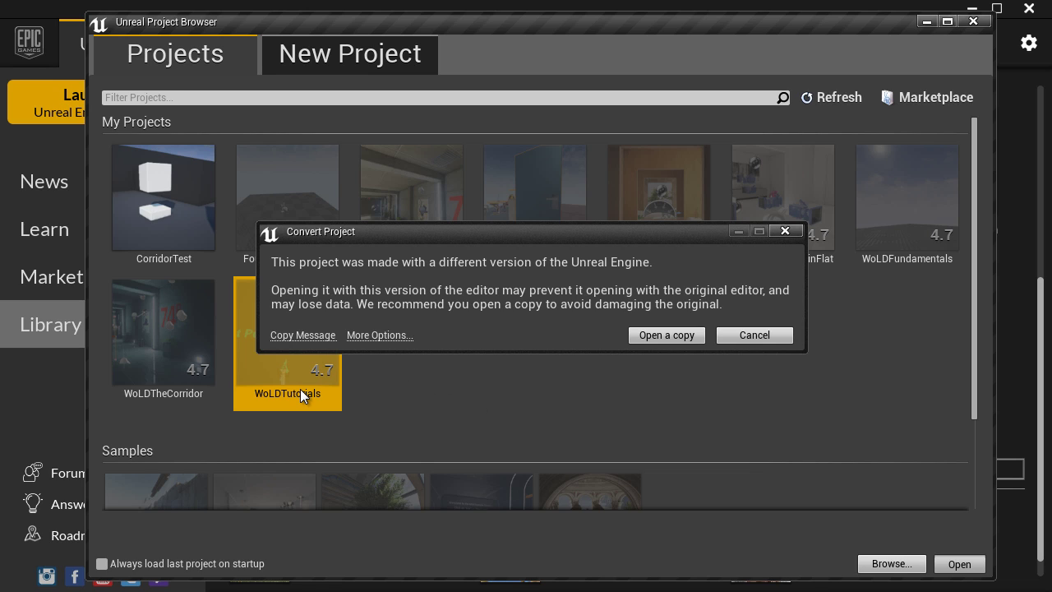
pyautogui.click(379, 336)
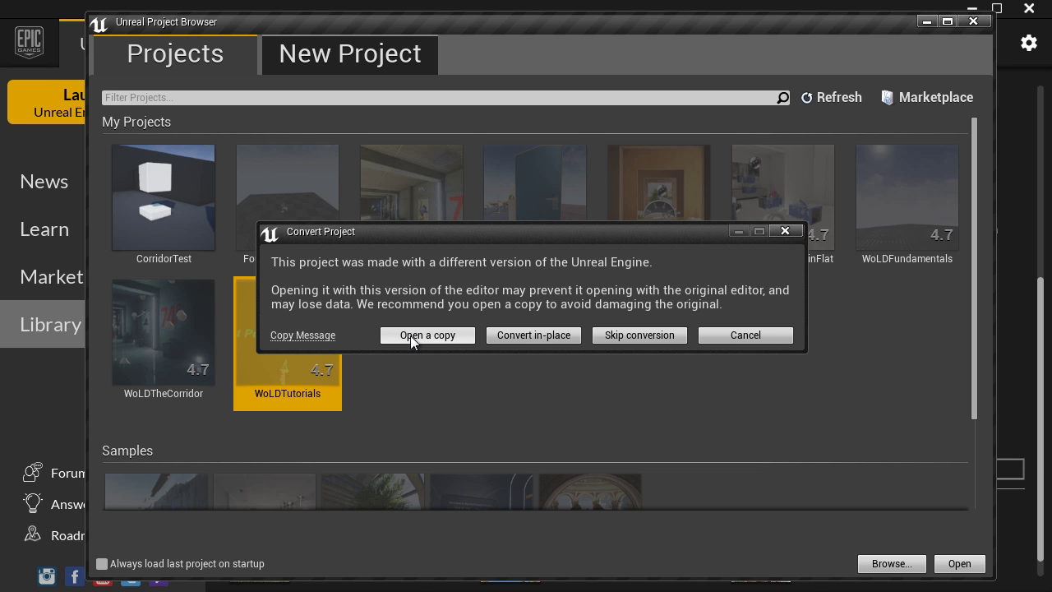
pyautogui.click(417, 335)
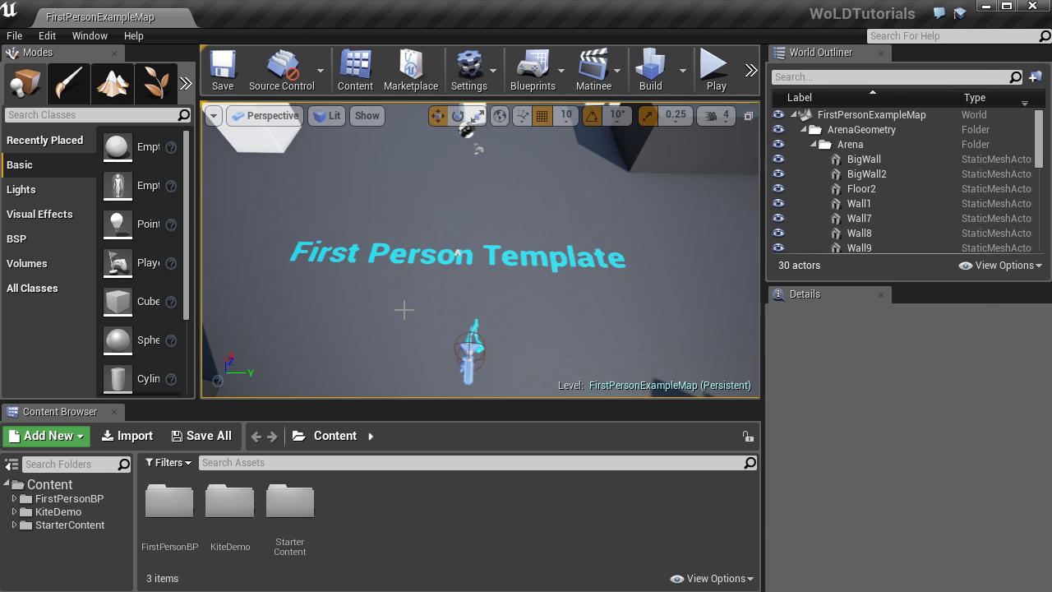
# Step: In Explorer, compare the original WoLDTutorials folder with the new WoLDTutorials 4.8 folder
pyautogui.hotkey('alt', 'Tab')
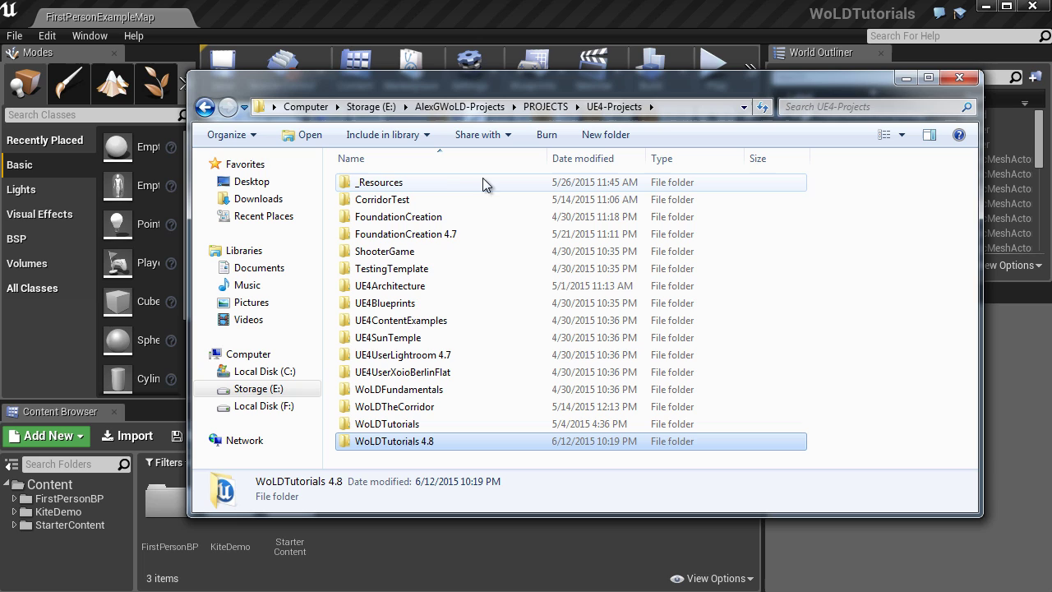
pyautogui.click(392, 425)
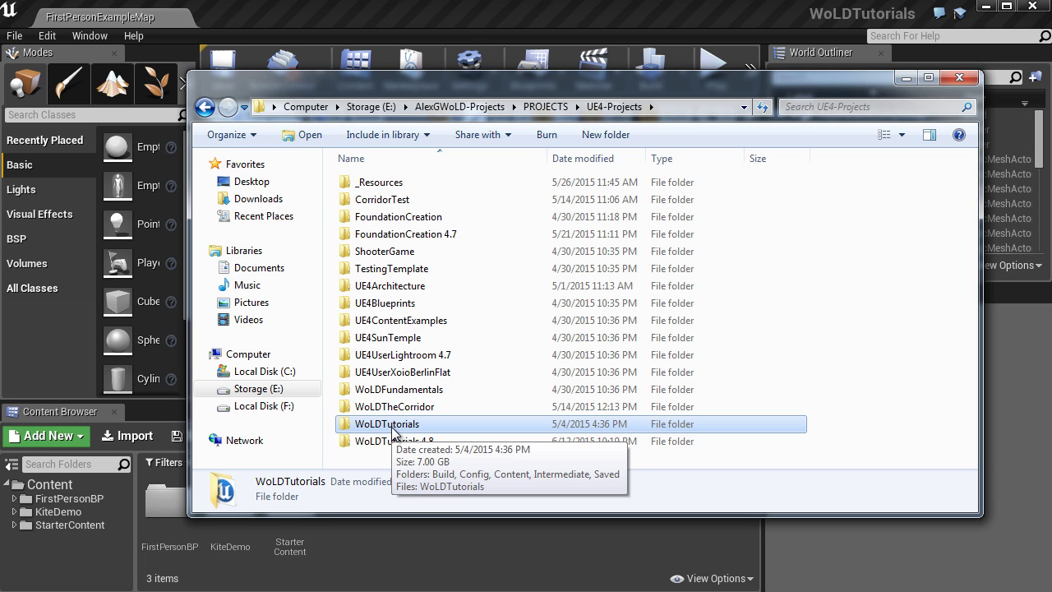
pyautogui.click(379, 441)
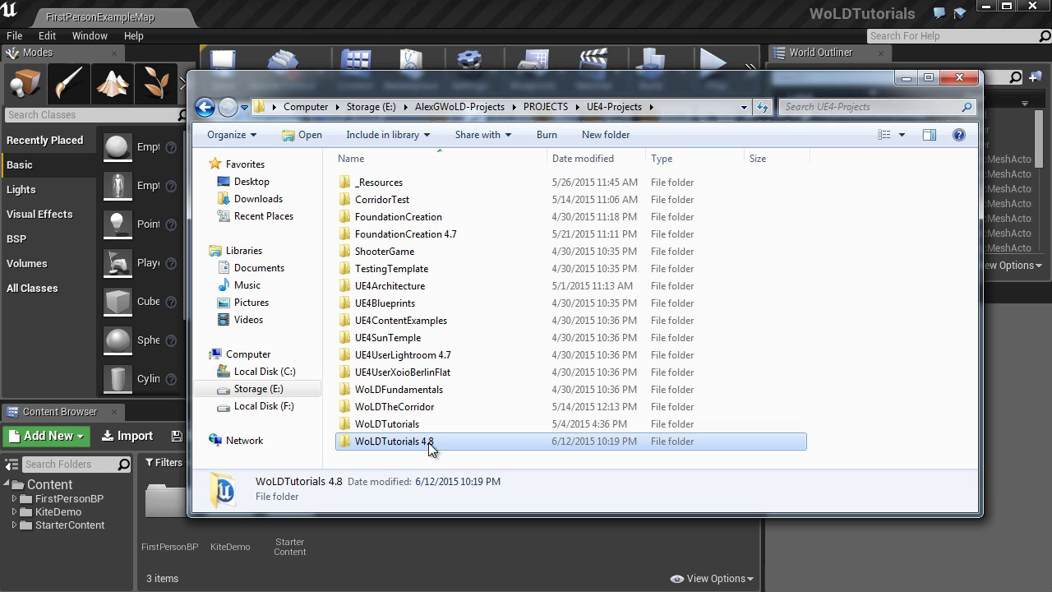
pyautogui.moveTo(404, 446)
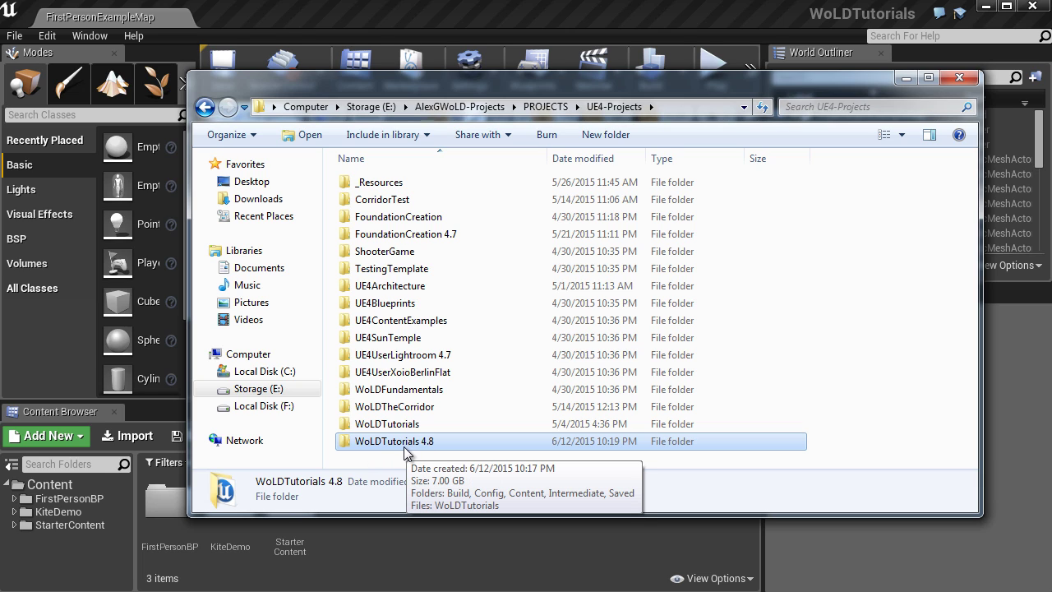
pyautogui.click(407, 426)
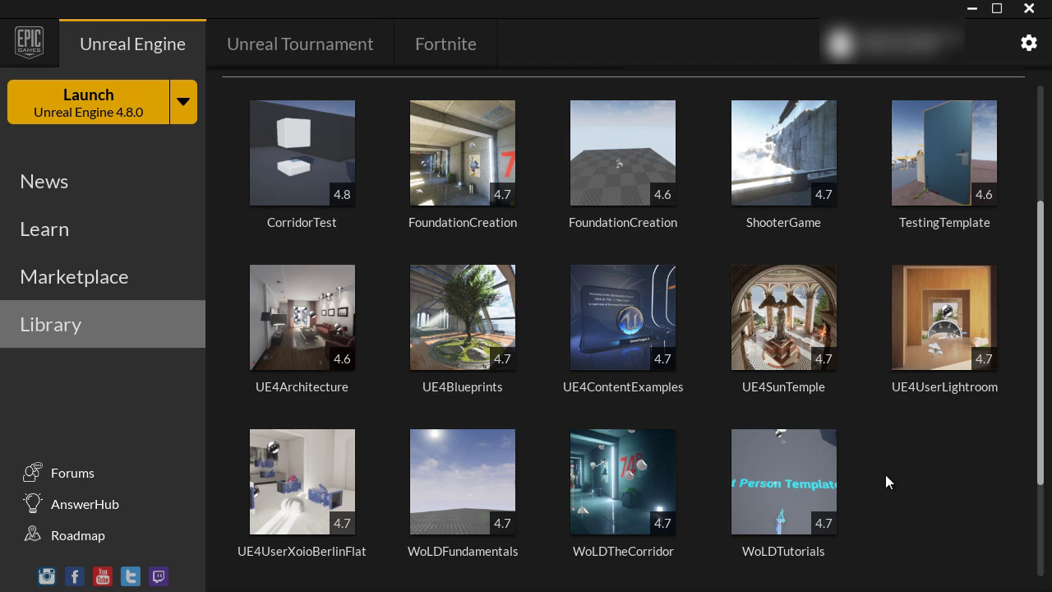
# Step: Reload the Launcher library and scroll to the new WoLDTutorials 4.8 project tile
pyautogui.click(812, 501)
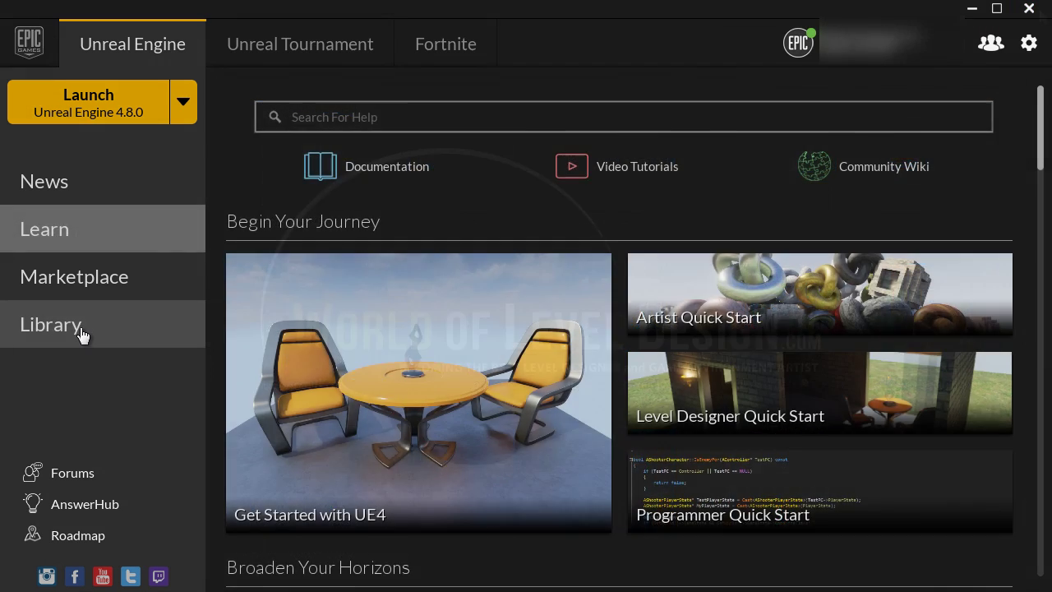
pyautogui.click(80, 333)
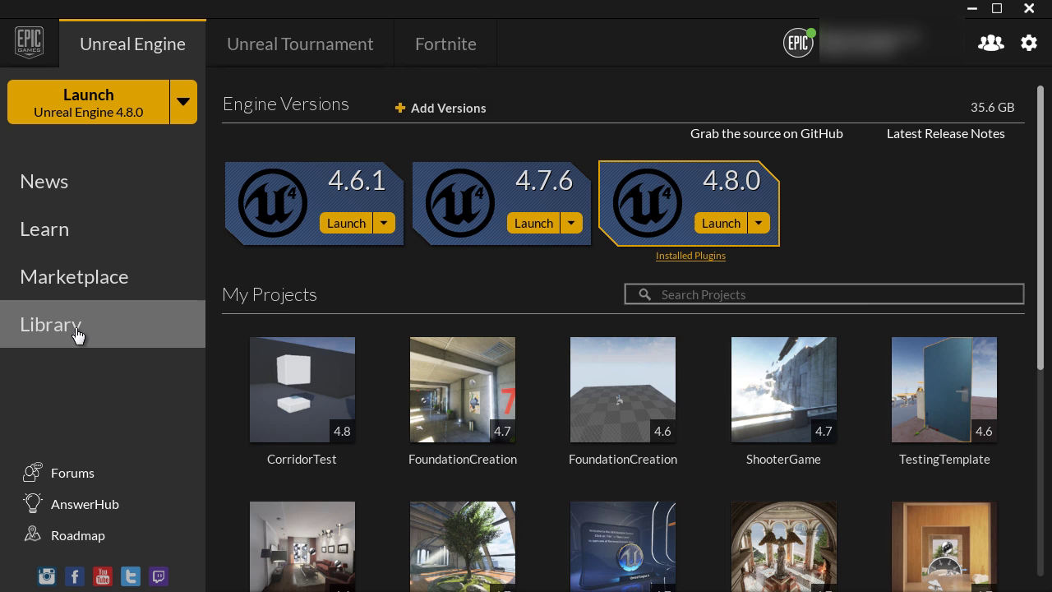
pyautogui.scroll(-2, 311, 309)
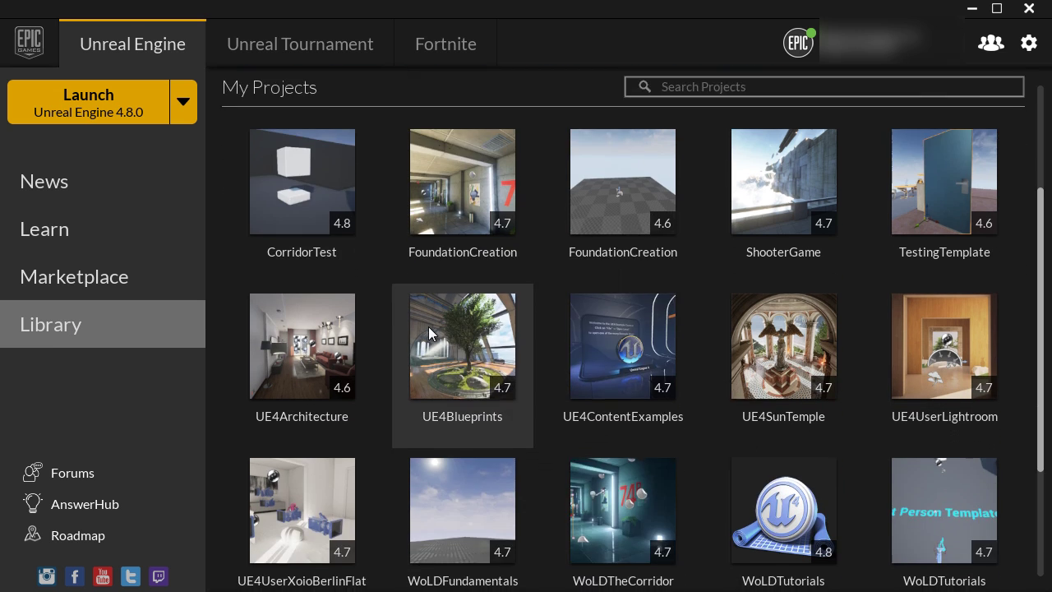
pyautogui.scroll(-3, 440, 327)
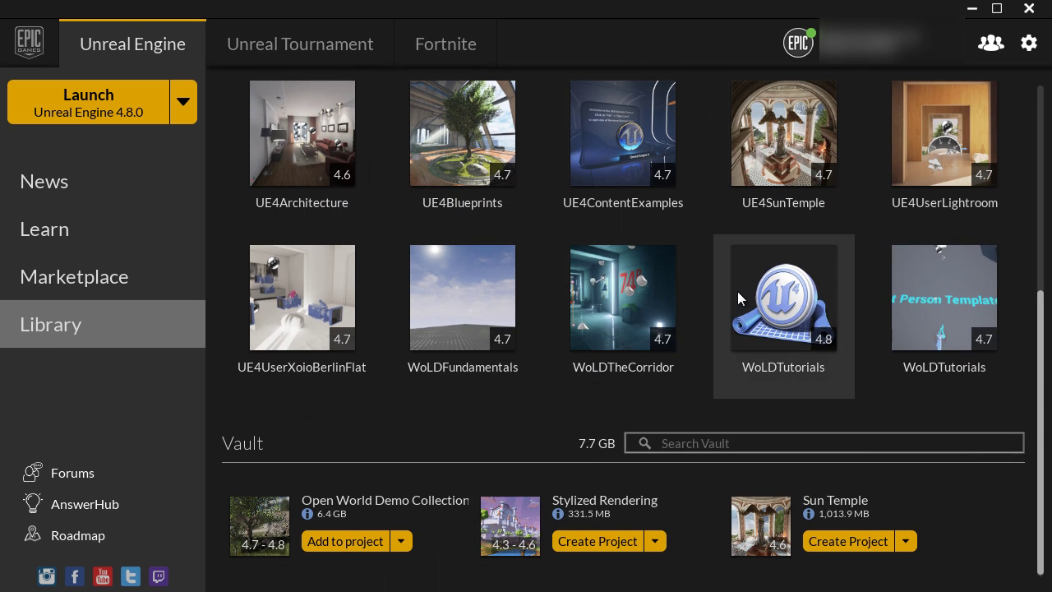
pyautogui.scroll(1, 741, 444)
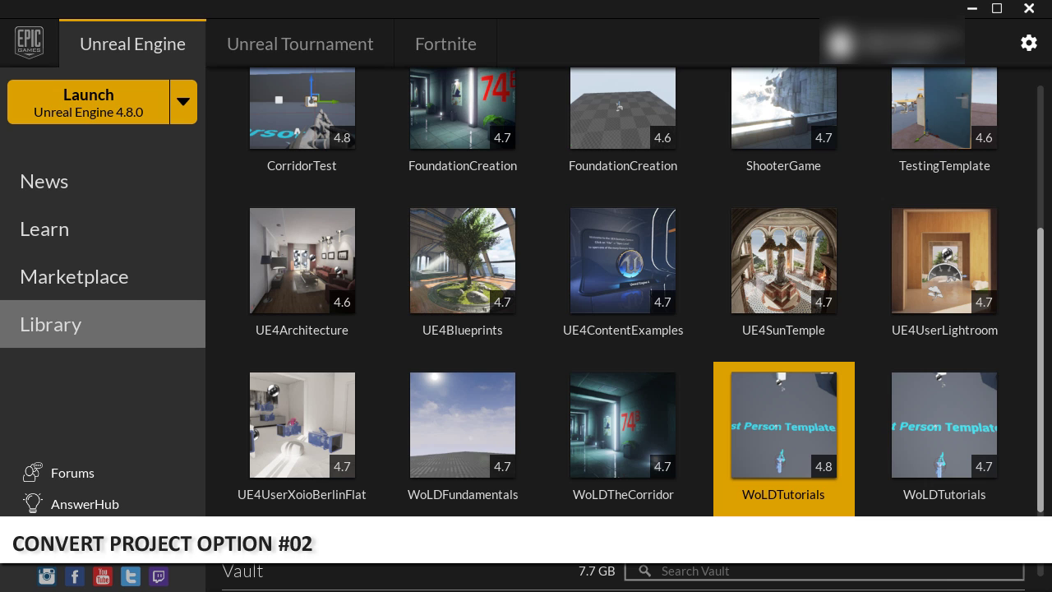
# Step: Select the 4.6 TestingTemplate project tile and bring up its context menu
pyautogui.scroll(3, 945, 320)
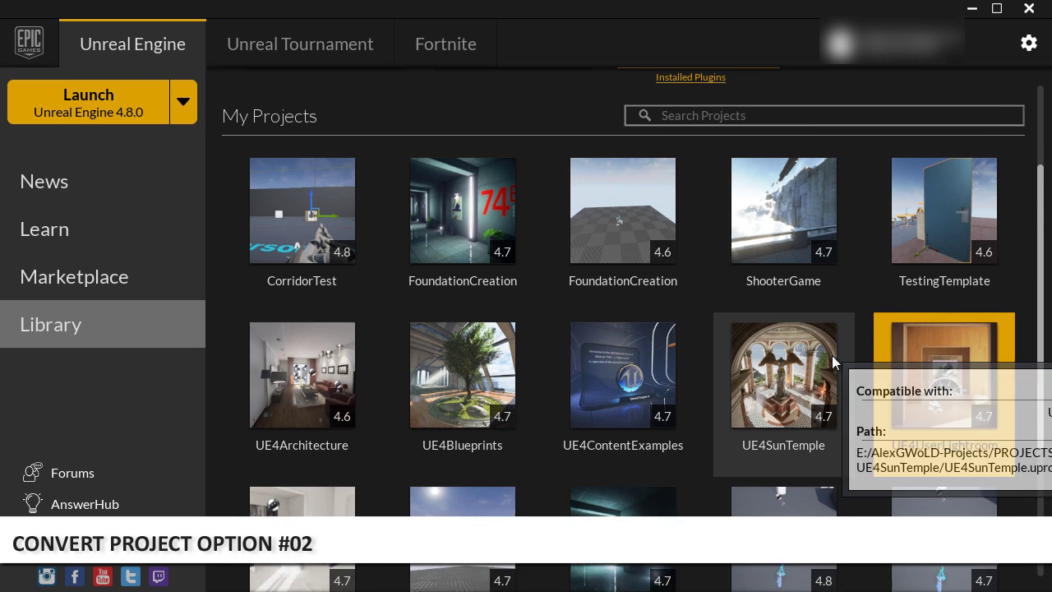
pyautogui.click(946, 302)
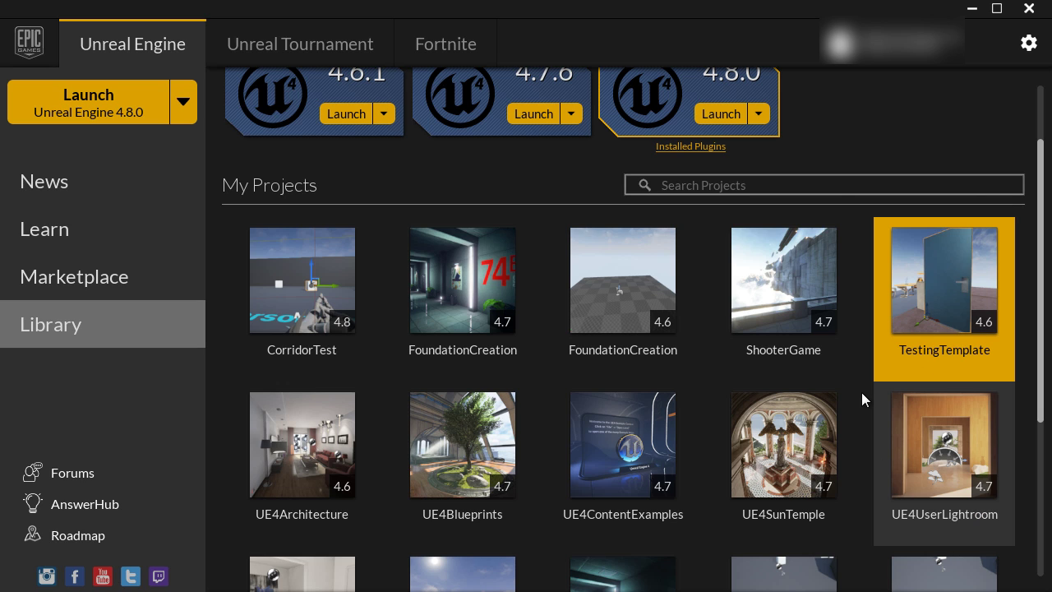
pyautogui.rightClick(920, 263)
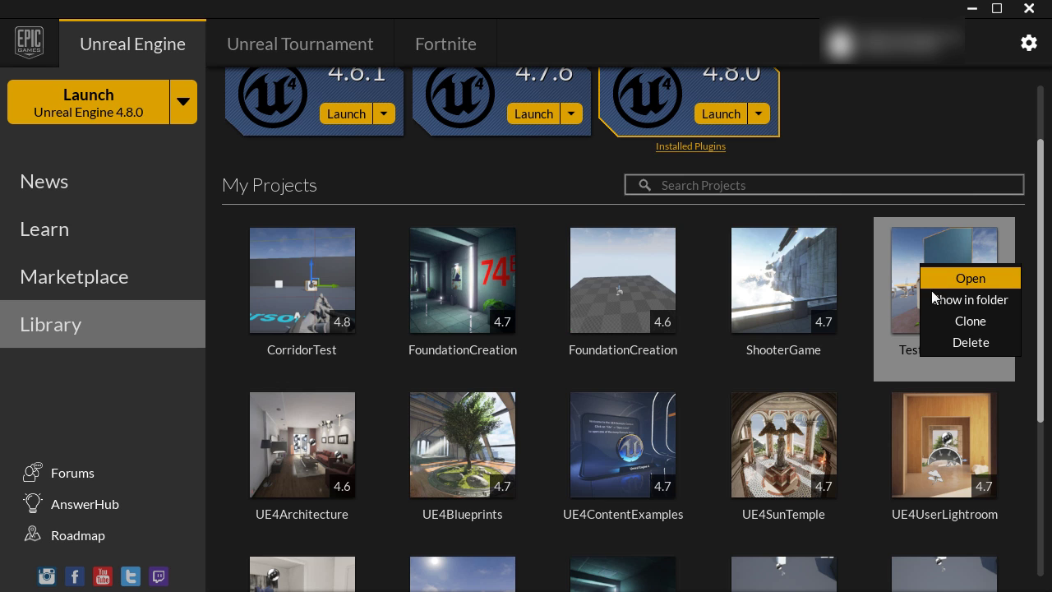
# Step: Switch TestingTemplate.uproject to Unreal Engine version 4.8 from its Explorer context menu
pyautogui.click(933, 300)
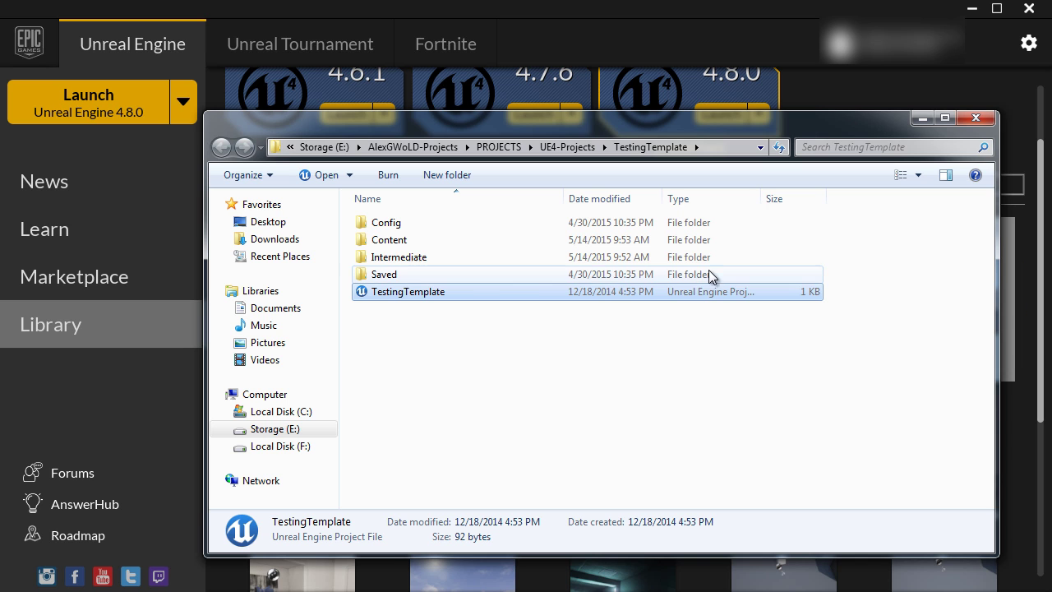
pyautogui.rightClick(408, 294)
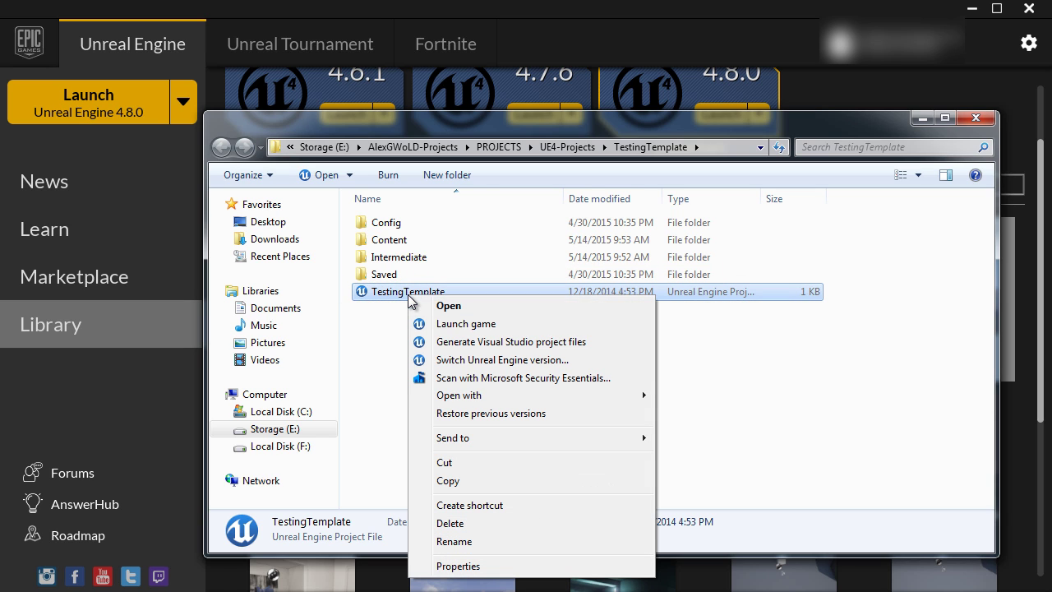
pyautogui.click(466, 362)
pyautogui.click(486, 296)
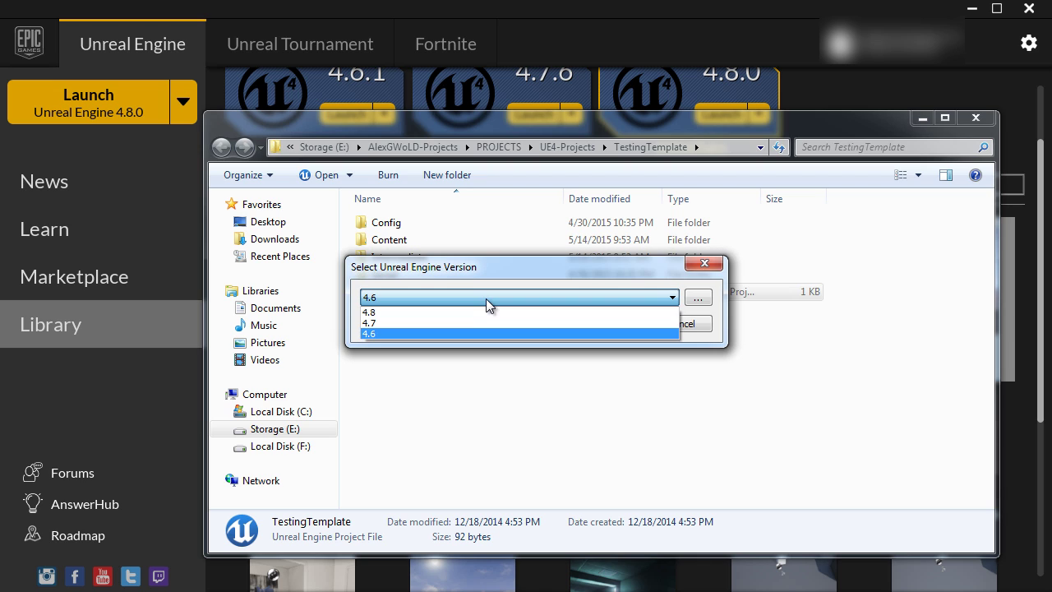
pyautogui.click(374, 311)
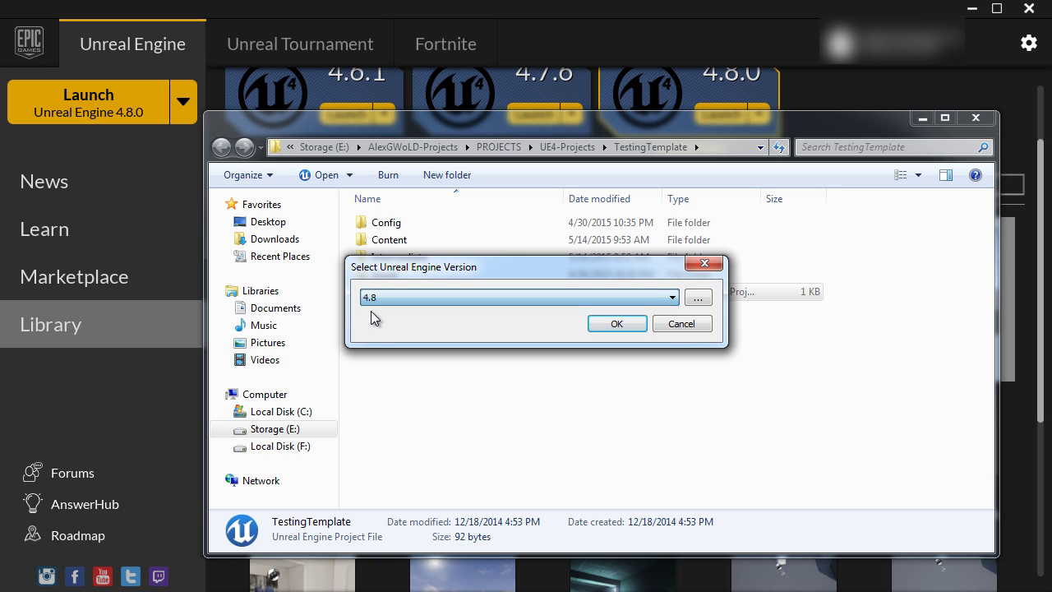
pyautogui.click(615, 323)
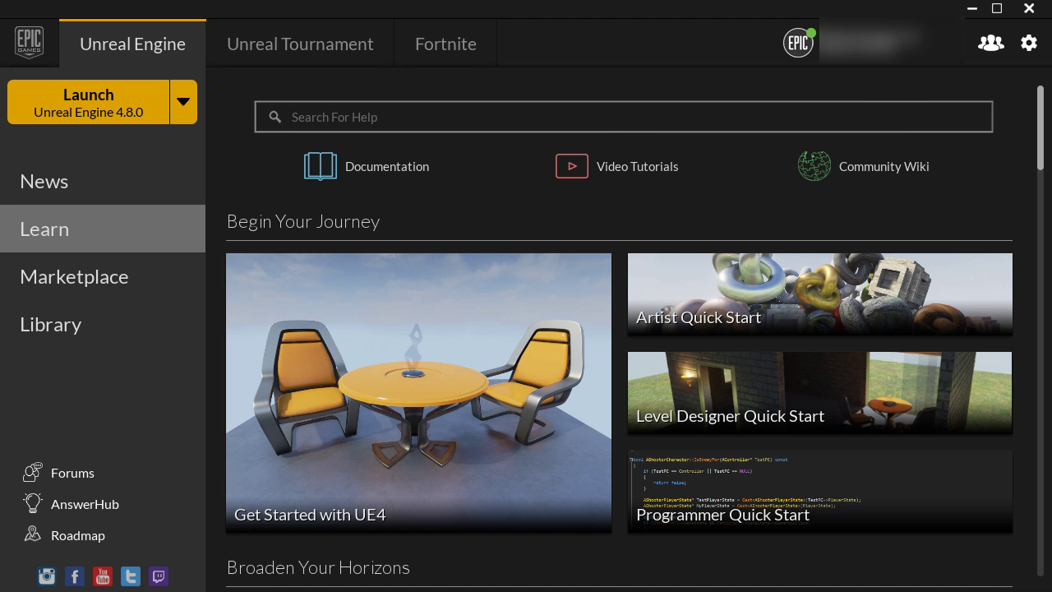
# Step: Launch the TestingTemplate project, now at 4.8, from the Library's My Projects list
pyautogui.click(87, 331)
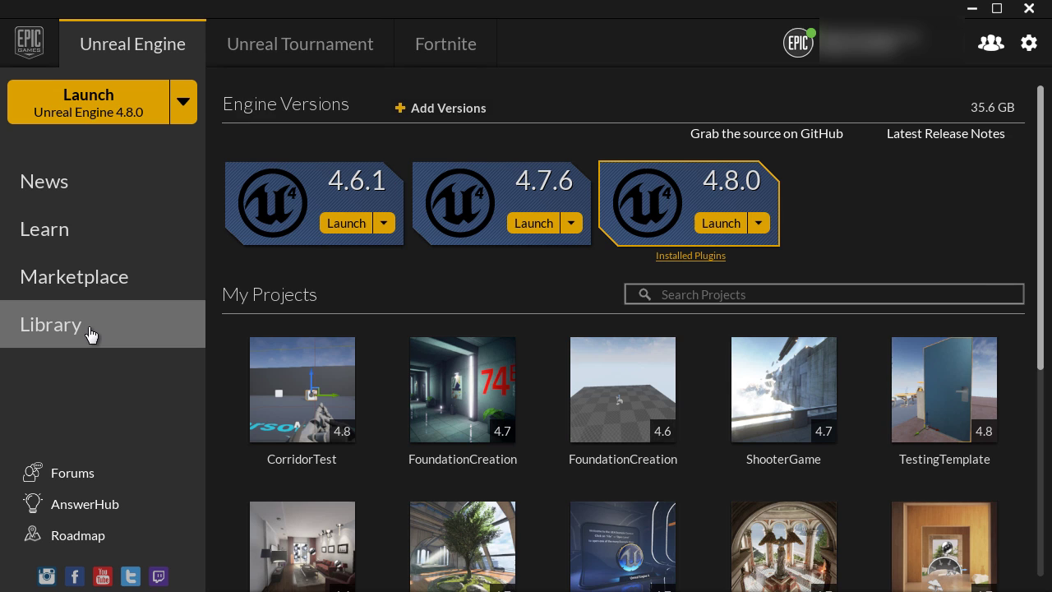
pyautogui.scroll(-1, 945, 329)
pyautogui.click(942, 329)
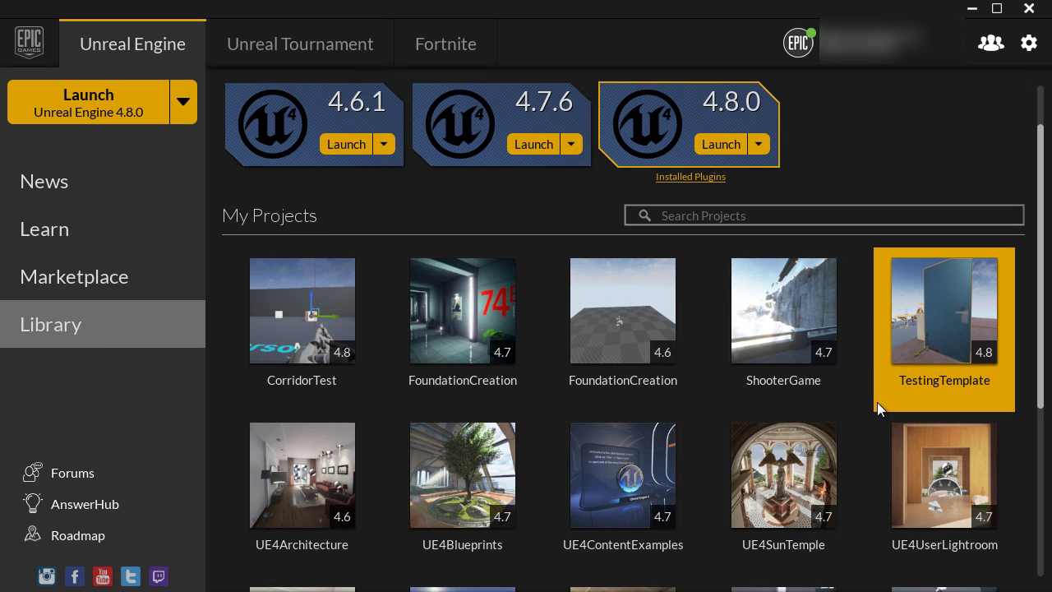
pyautogui.scroll(-1, 957, 353)
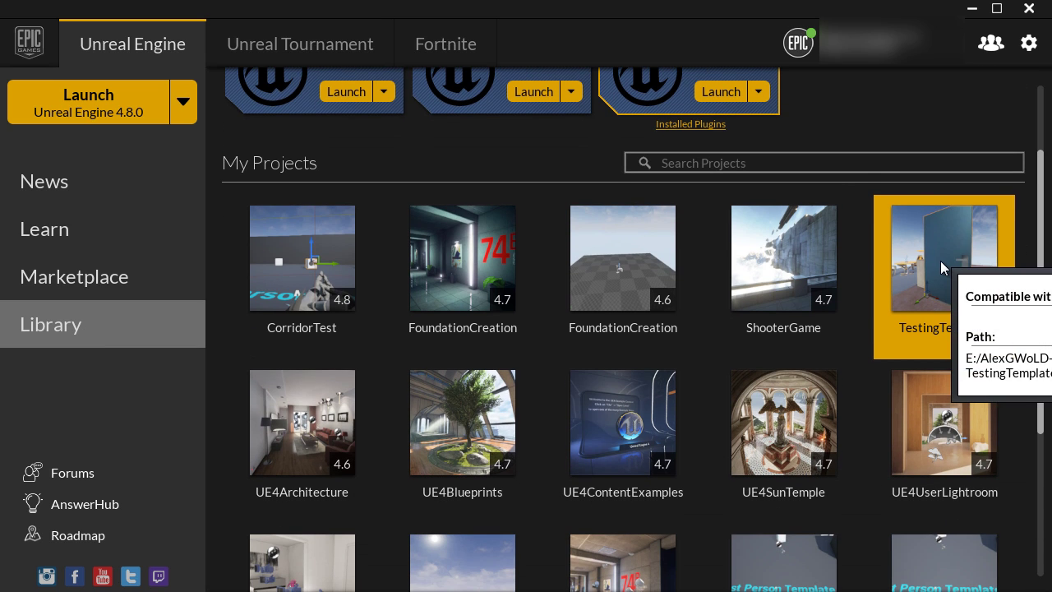
pyautogui.doubleClick(911, 274)
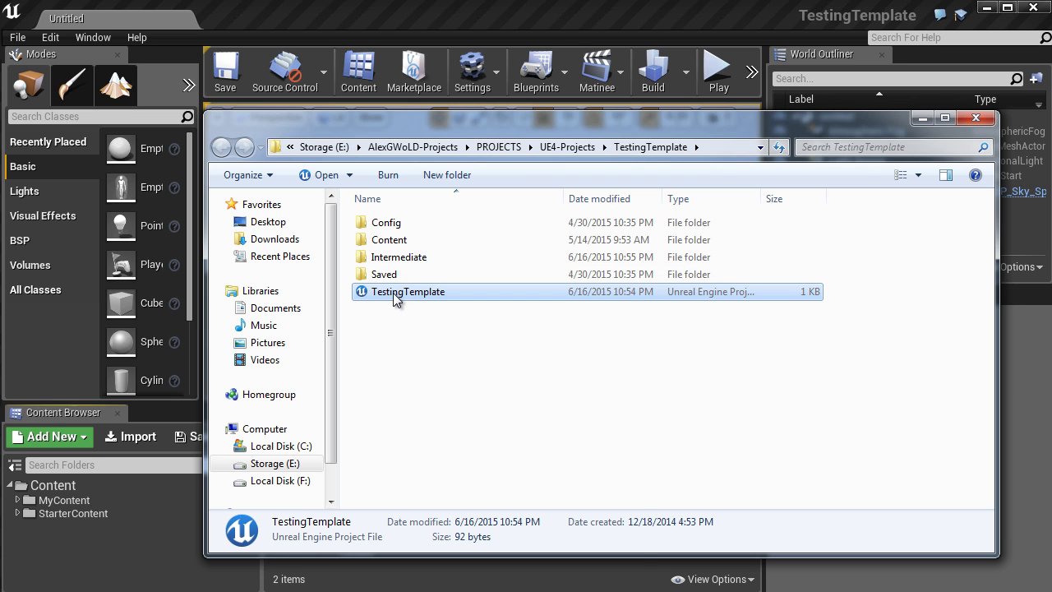
pyautogui.rightClick(394, 294)
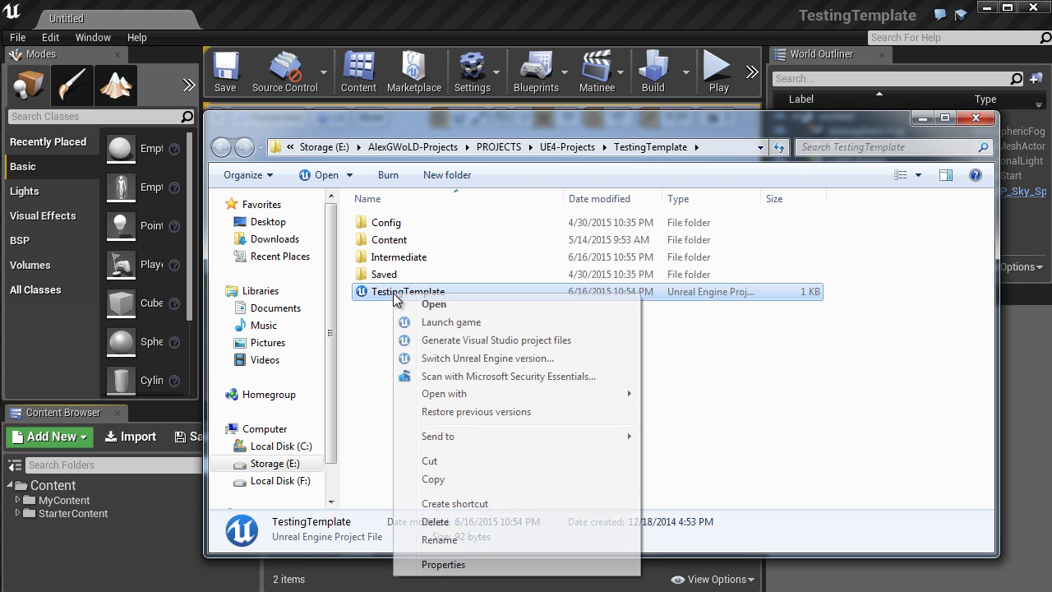
pyautogui.click(440, 363)
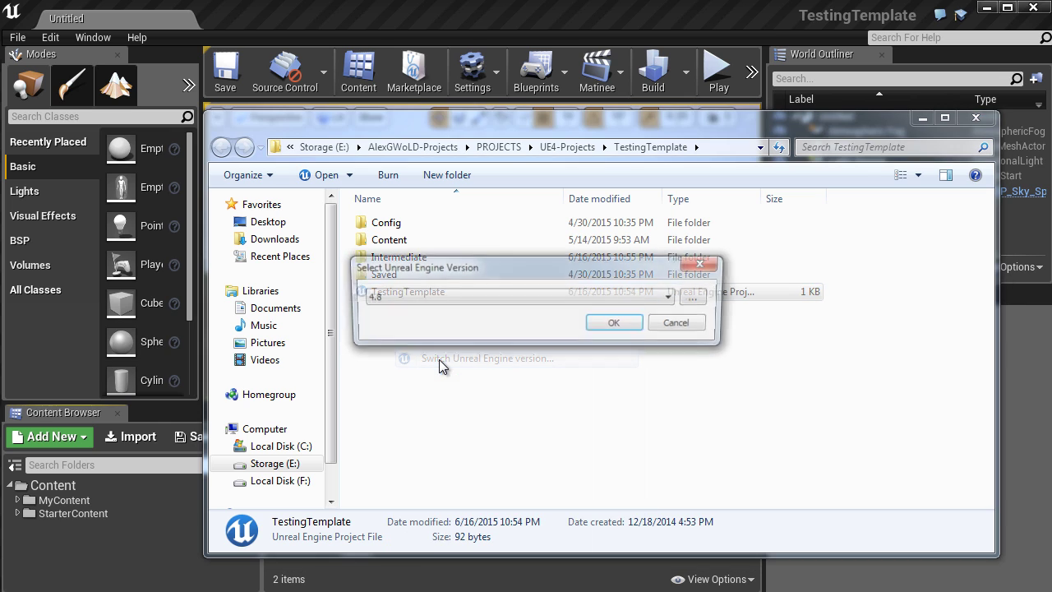
pyautogui.click(681, 323)
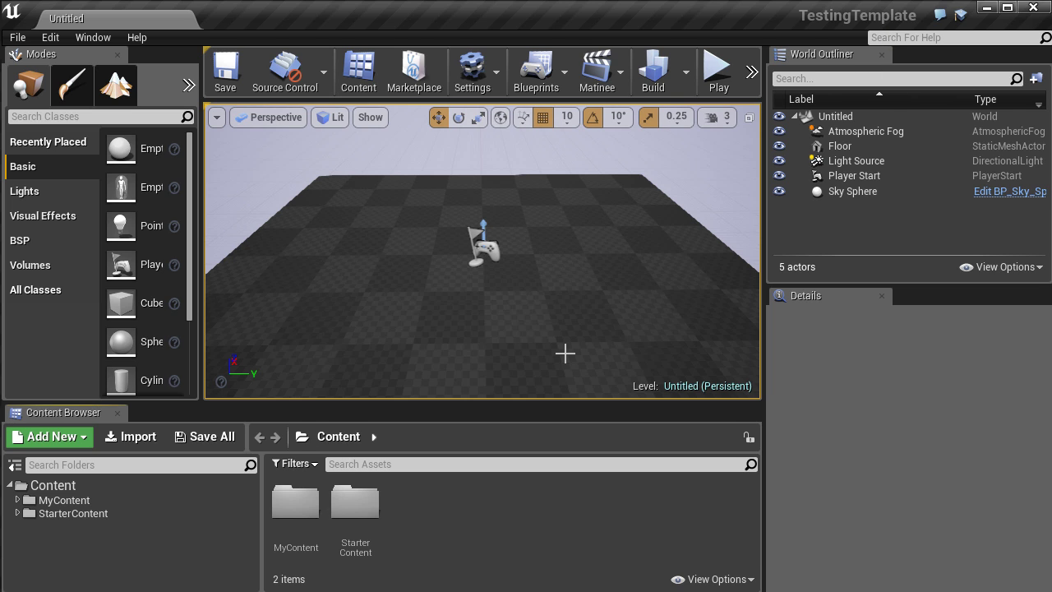
# Step: Choose File > Open Project... to list the available projects
pyautogui.click(17, 37)
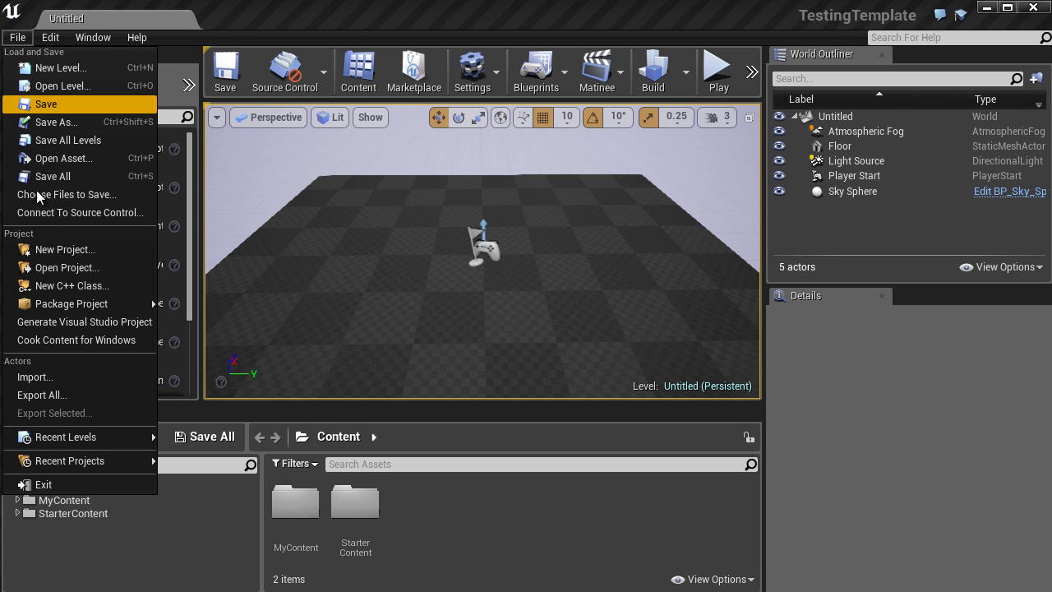
pyautogui.click(60, 270)
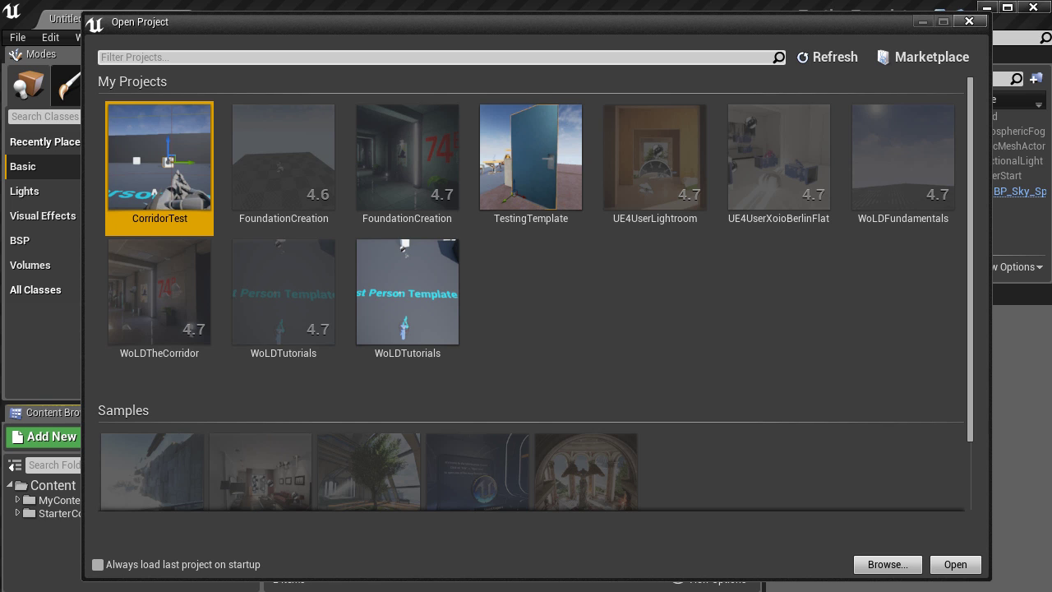
# Step: Select WoLDFundamentals in the Open Project dialog and open it, triggering the conversion warning
pyautogui.moveTo(522, 19)
pyautogui.mouseDown()
pyautogui.moveTo(523, 37)
pyautogui.moveTo(520, 20)
pyautogui.mouseUp()
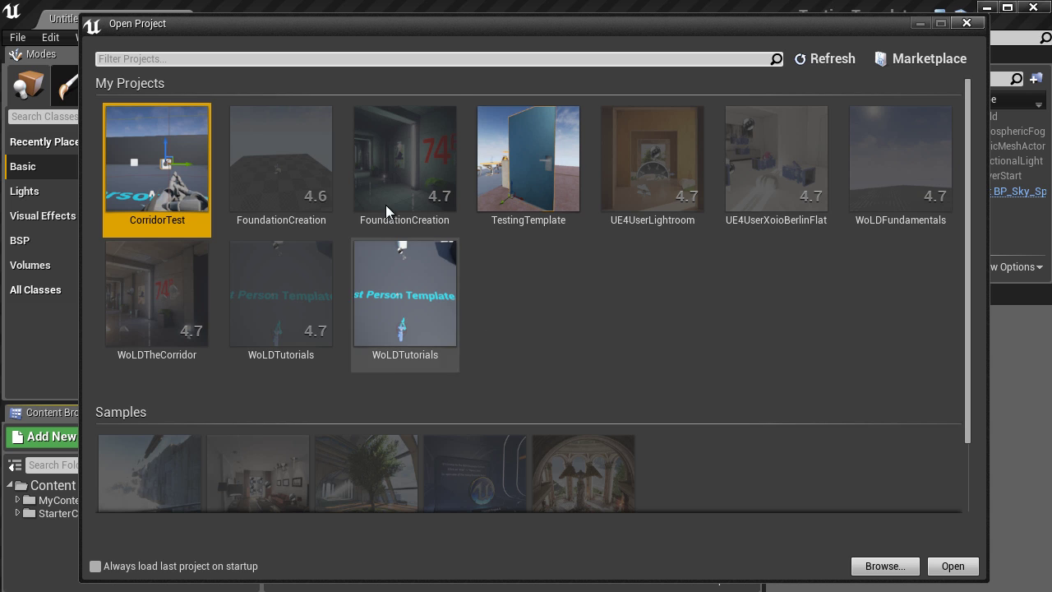
pyautogui.click(538, 189)
pyautogui.click(654, 185)
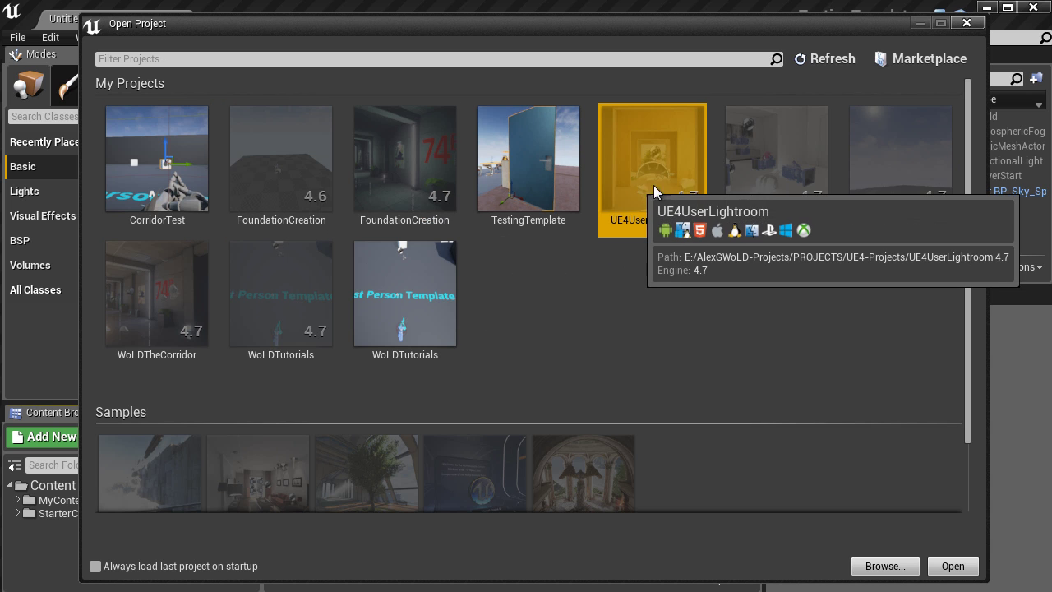
pyautogui.click(753, 176)
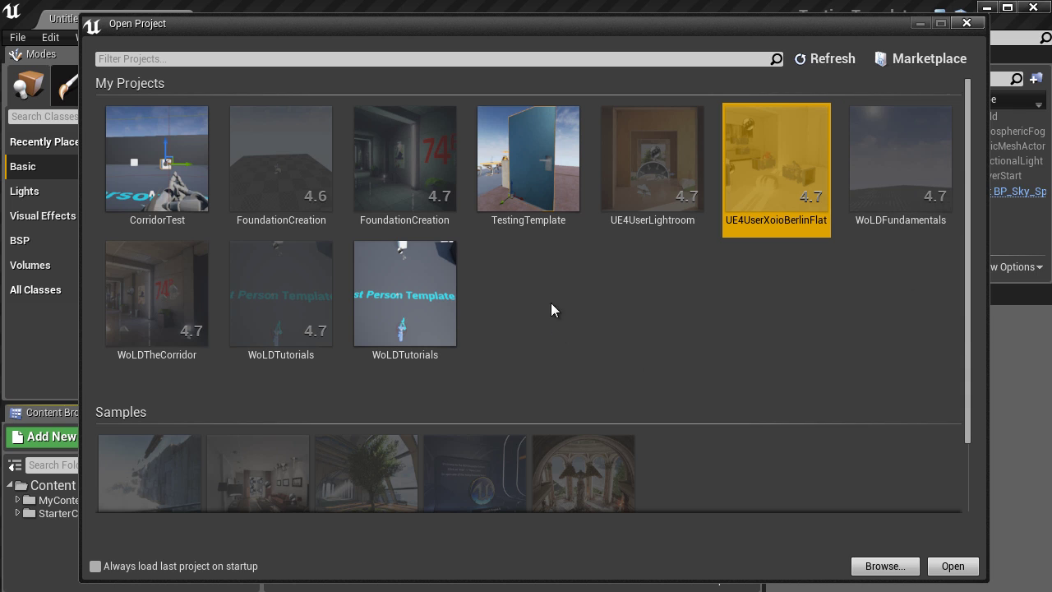
pyautogui.press('Right')
pyautogui.press('Right')
pyautogui.click(874, 156)
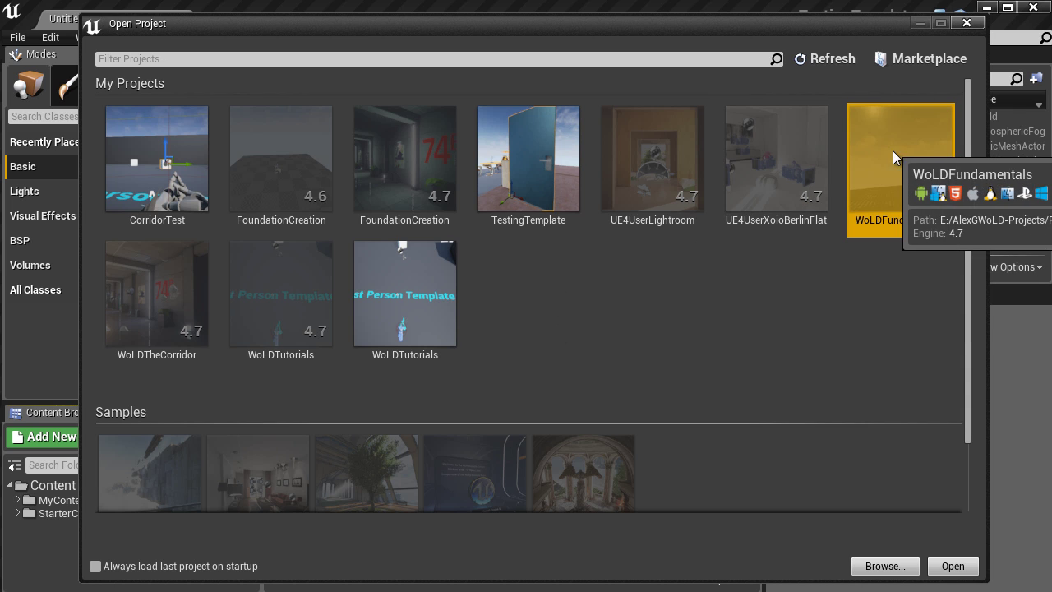
pyautogui.click(953, 567)
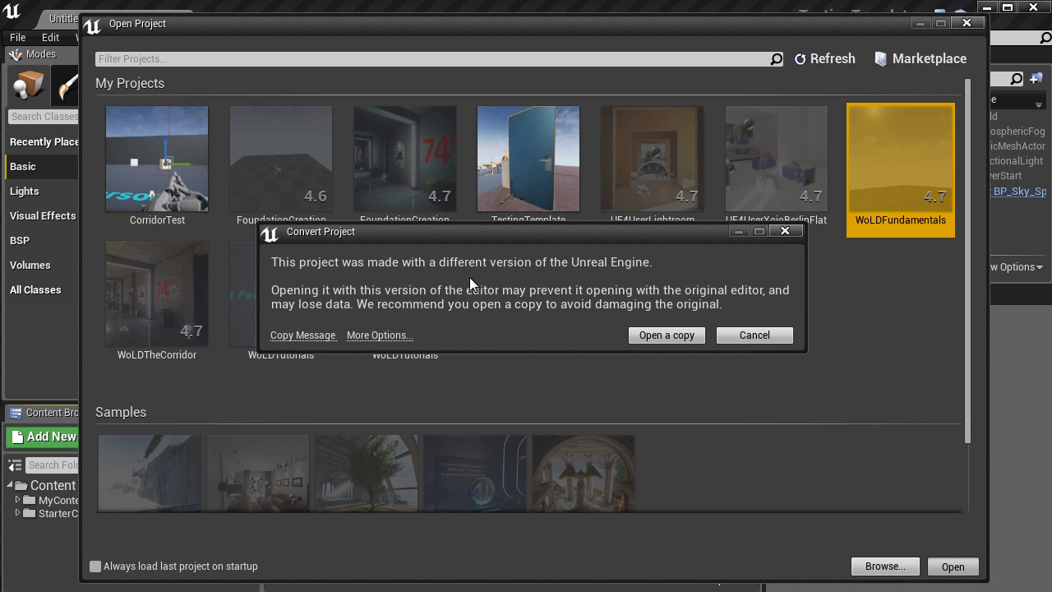
# Step: Review the WoLDFundamentals conversion options, cancel the 4.7 conversion, and close the Open Project list
pyautogui.click(379, 335)
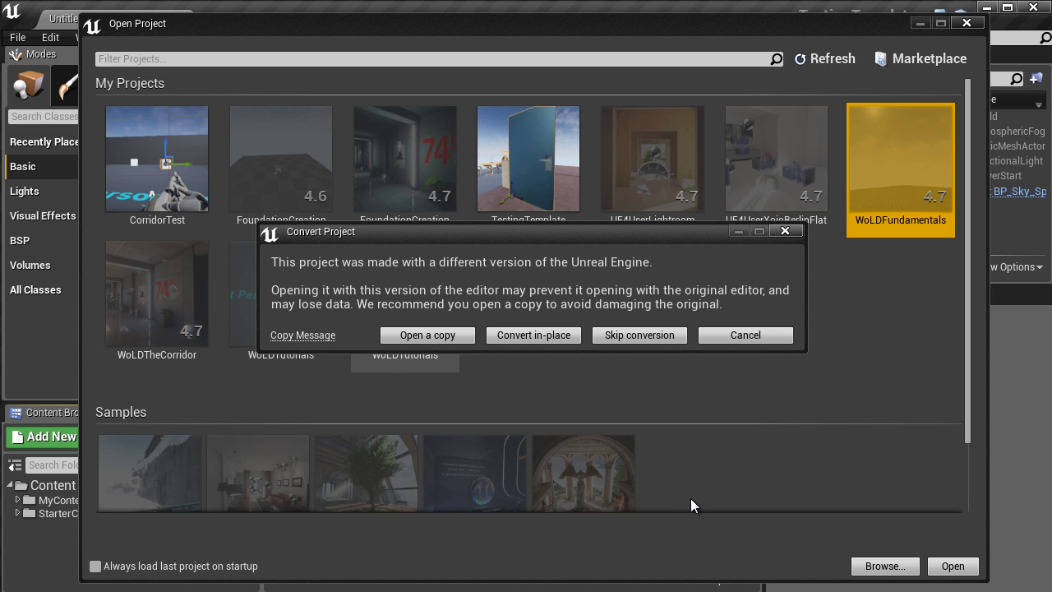
pyautogui.click(761, 332)
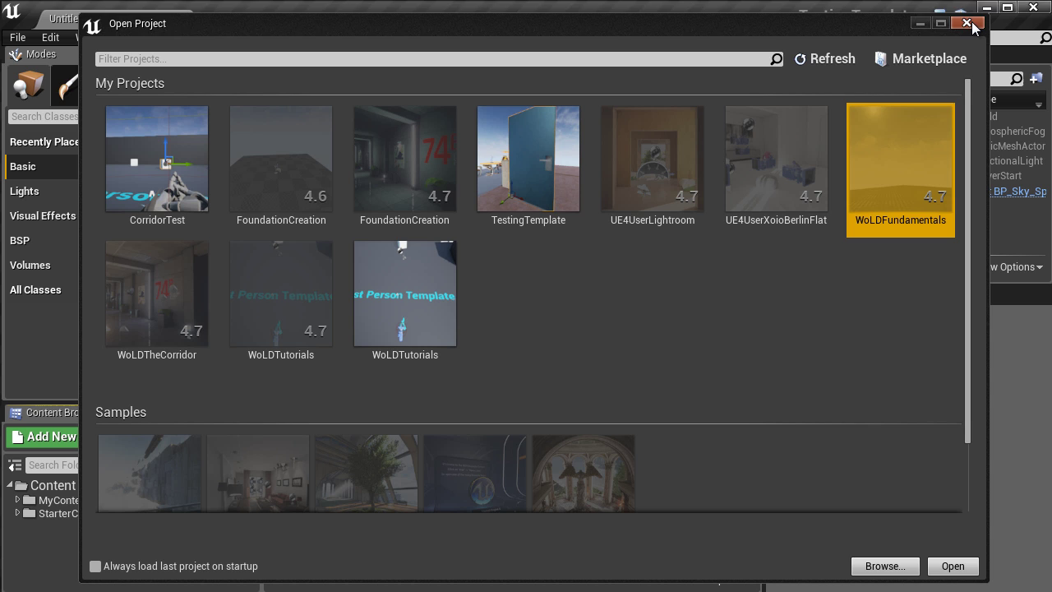
pyautogui.click(971, 23)
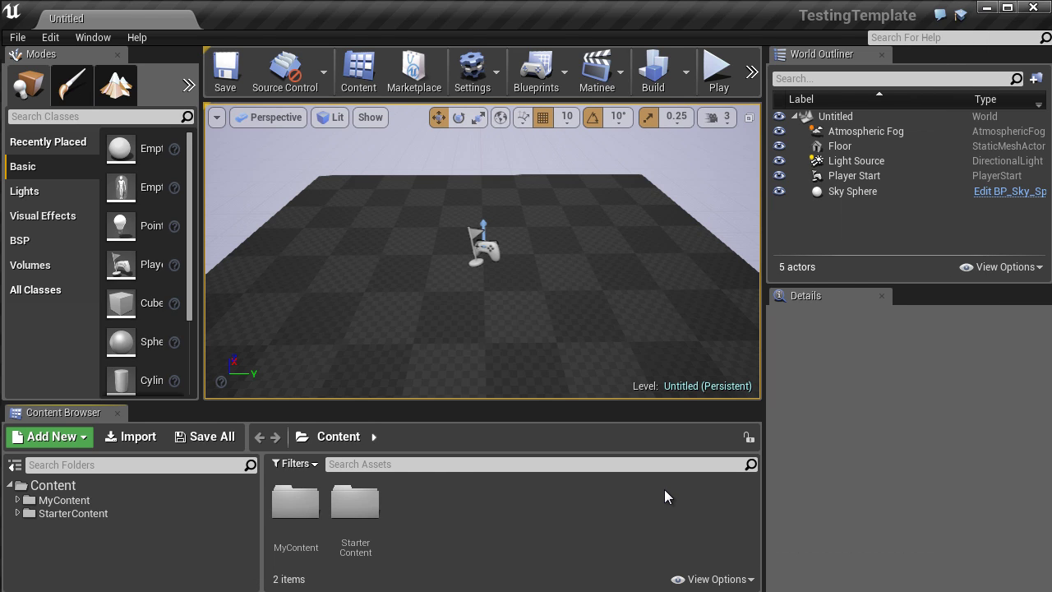